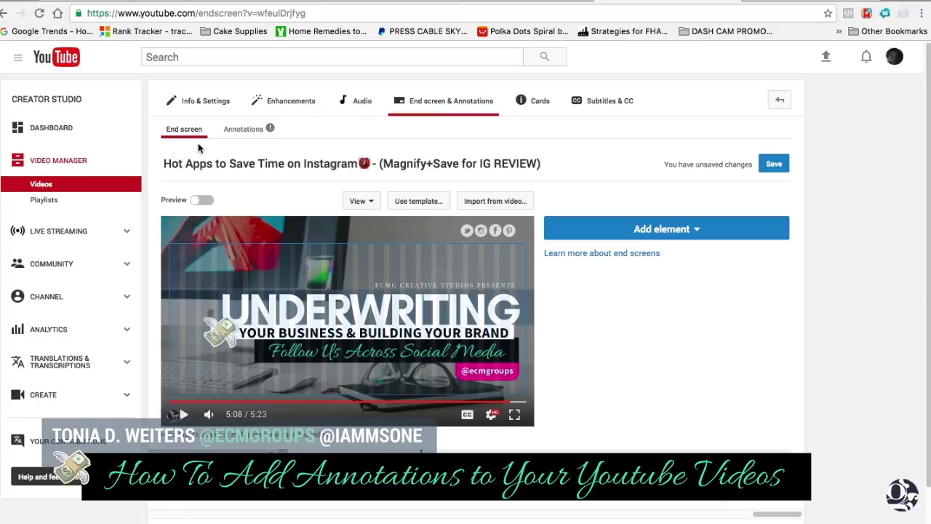
Add a channel Subscribe element to the Instagram video's end screen, starting at 5:08.
mouse_move(234, 138)
click(663, 240)
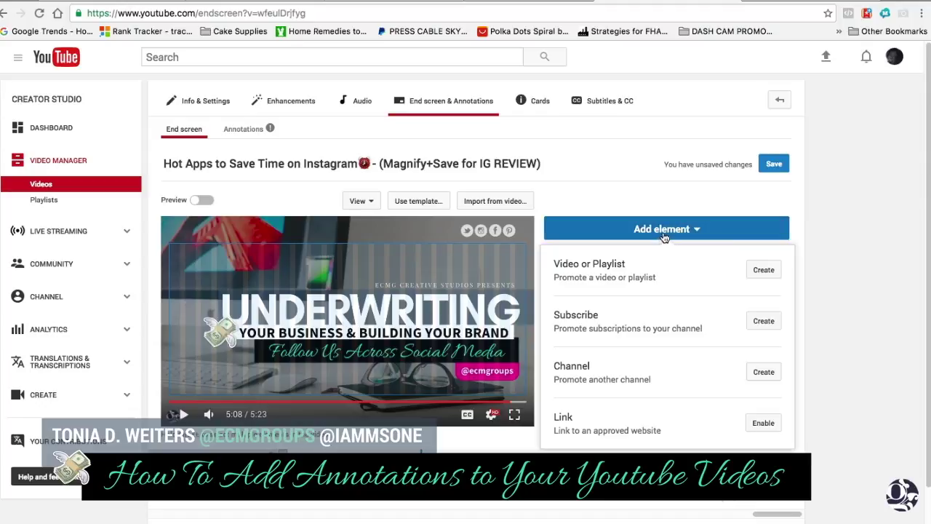
click(764, 321)
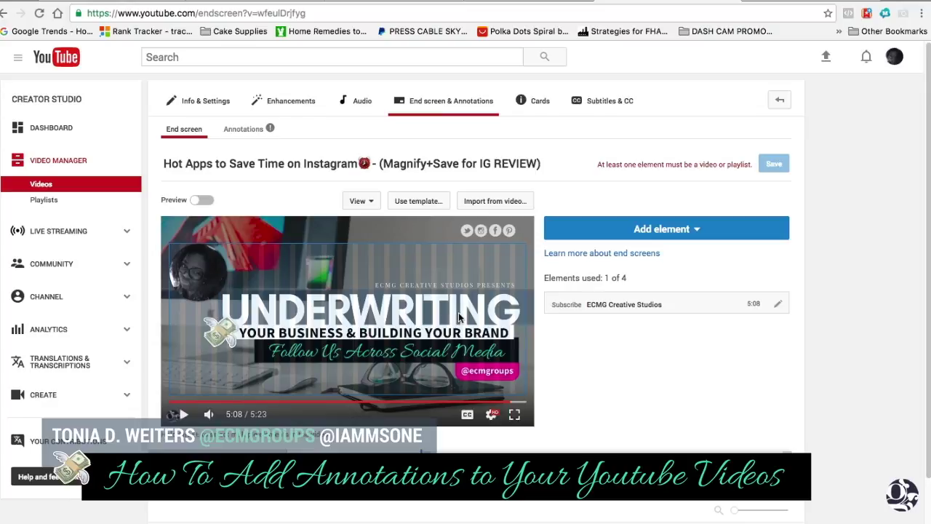
click(668, 235)
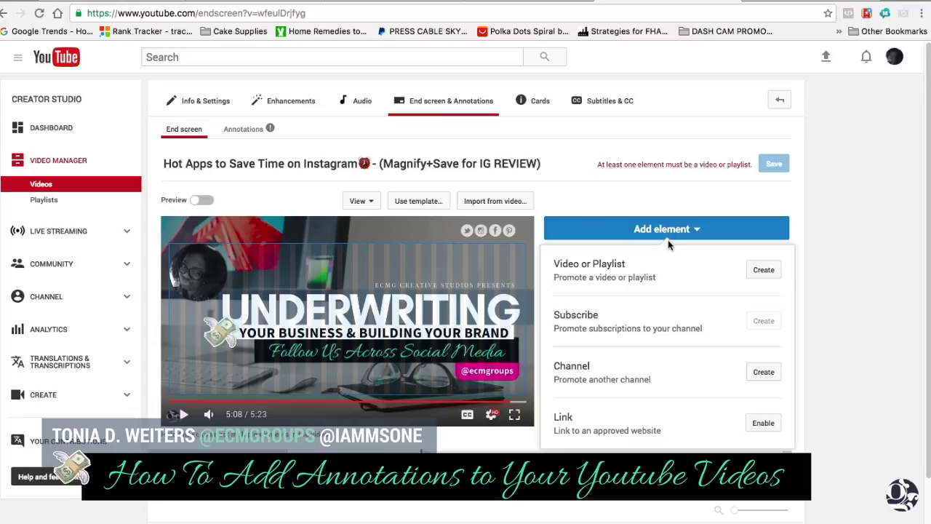
Add a video element set to Best for viewer, bringing the end screen to 2 of 4 elements.
click(763, 274)
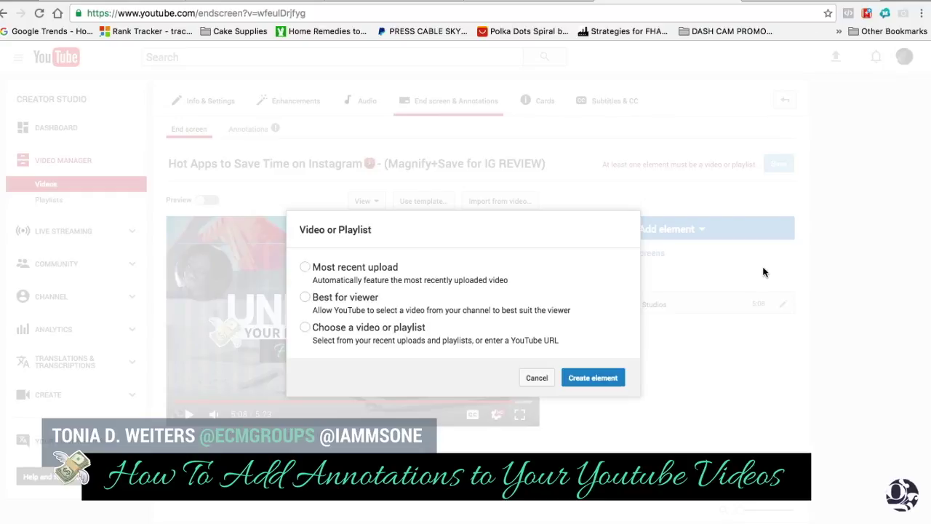
click(309, 331)
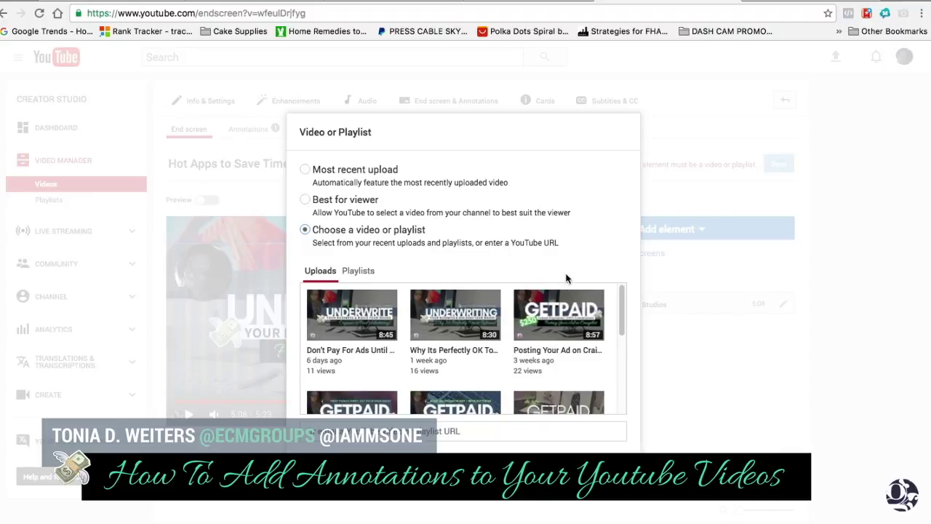
click(305, 199)
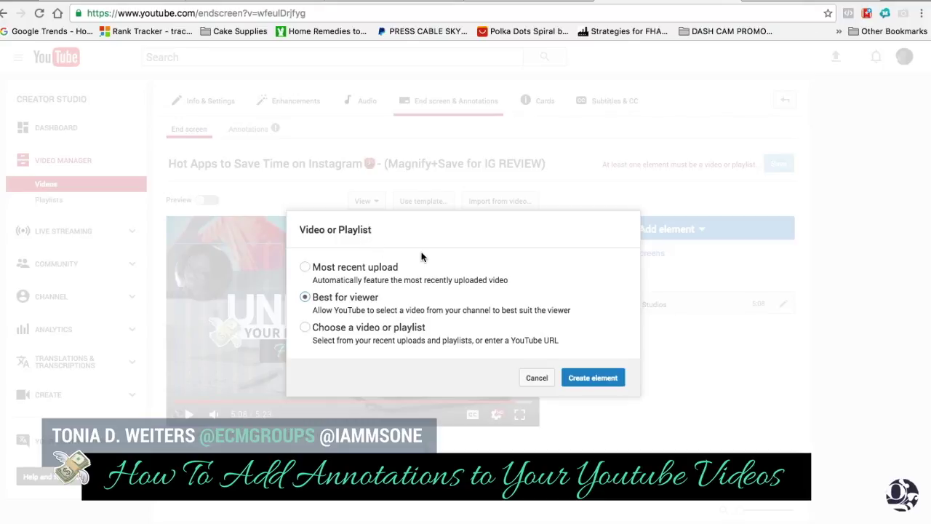
click(598, 381)
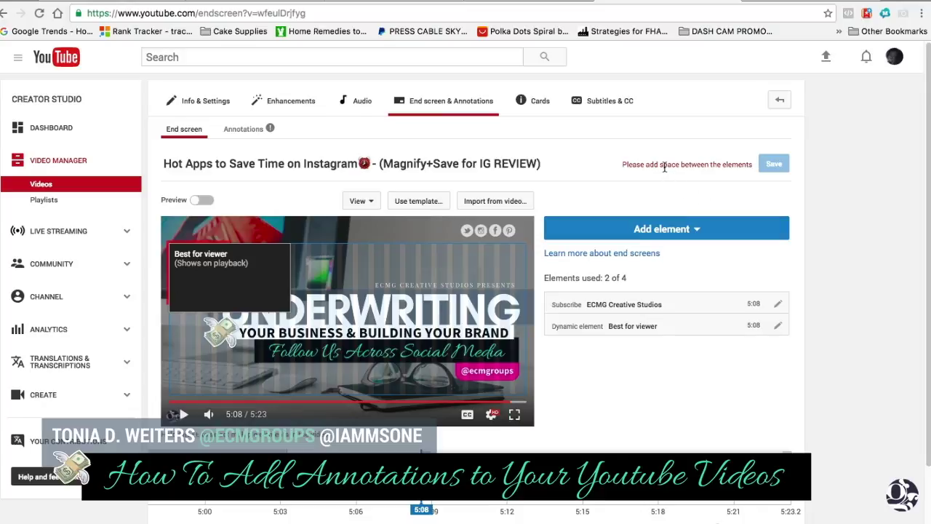
Move the Subscribe element to the video's lower-left corner, keeping Best for viewer at top-left.
drag(648, 166, 713, 174)
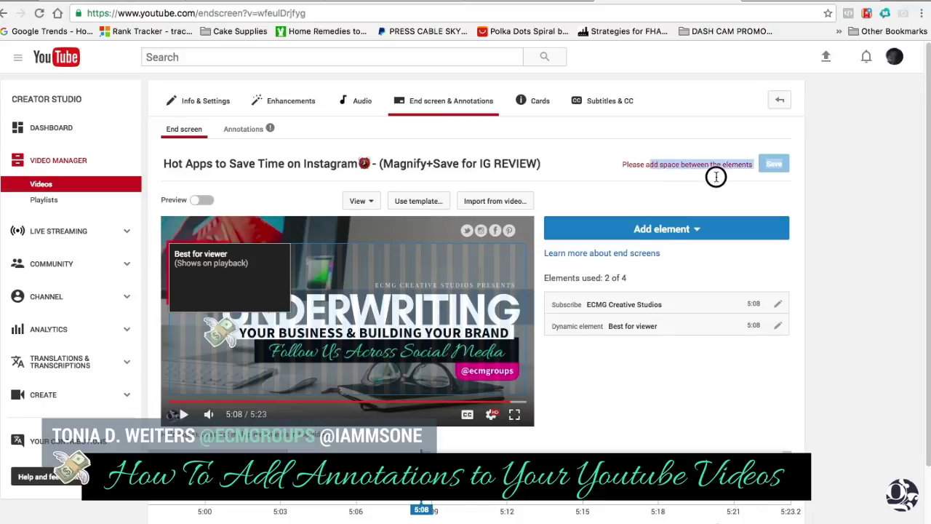
click(668, 170)
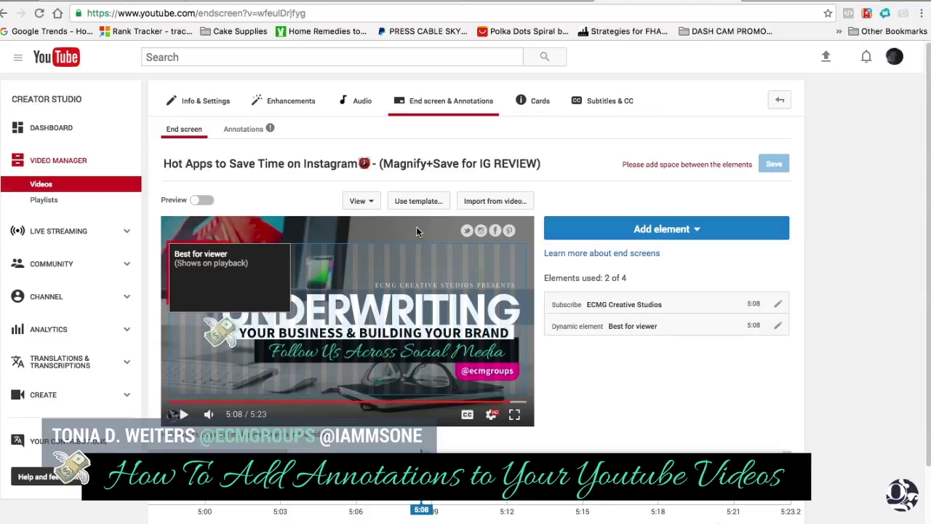
click(270, 273)
drag(270, 272, 364, 278)
click(192, 268)
drag(191, 268, 182, 374)
drag(319, 269, 226, 263)
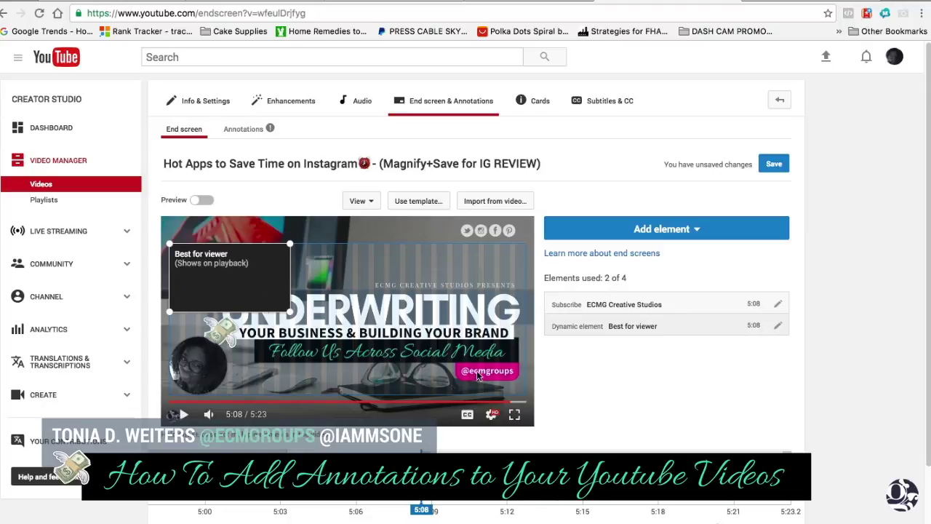
Make the Subscribe element start at 5:03 and play from there to check the timing.
click(484, 445)
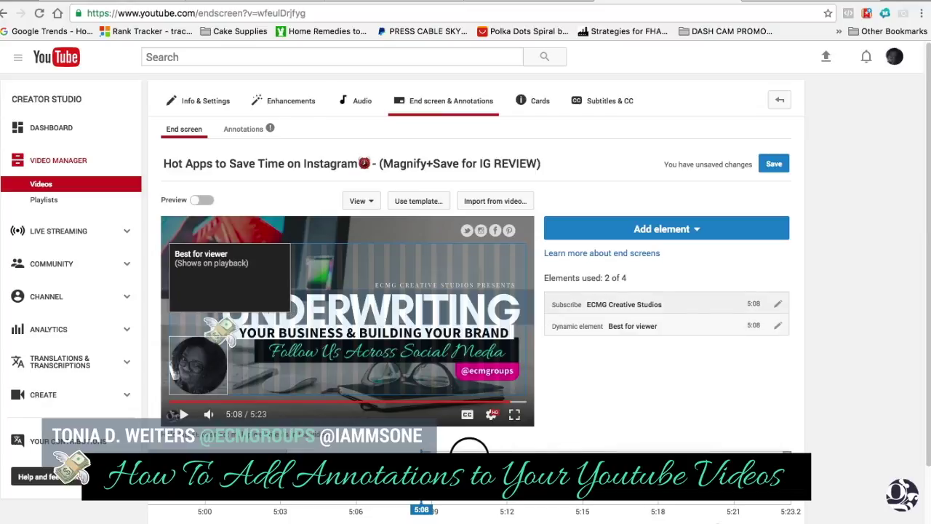
click(423, 448)
drag(422, 509, 287, 503)
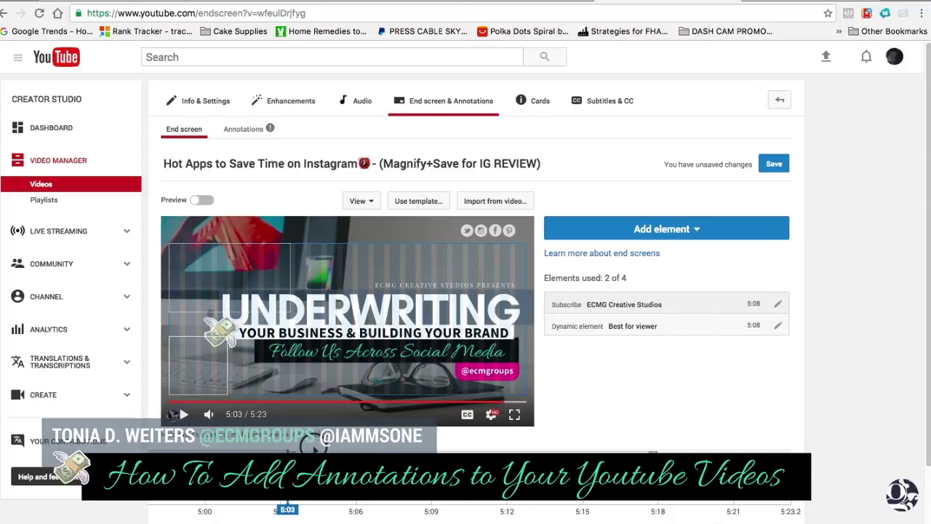
drag(309, 445, 315, 450)
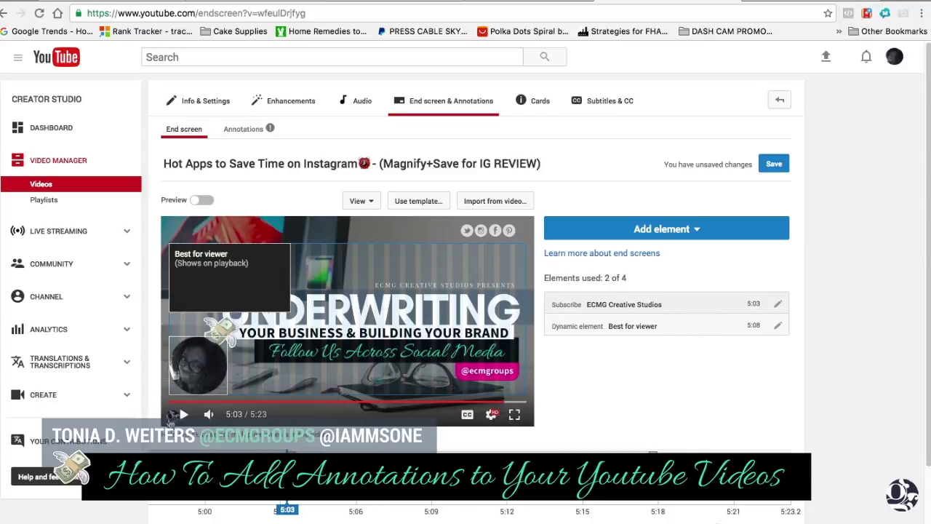
click(181, 414)
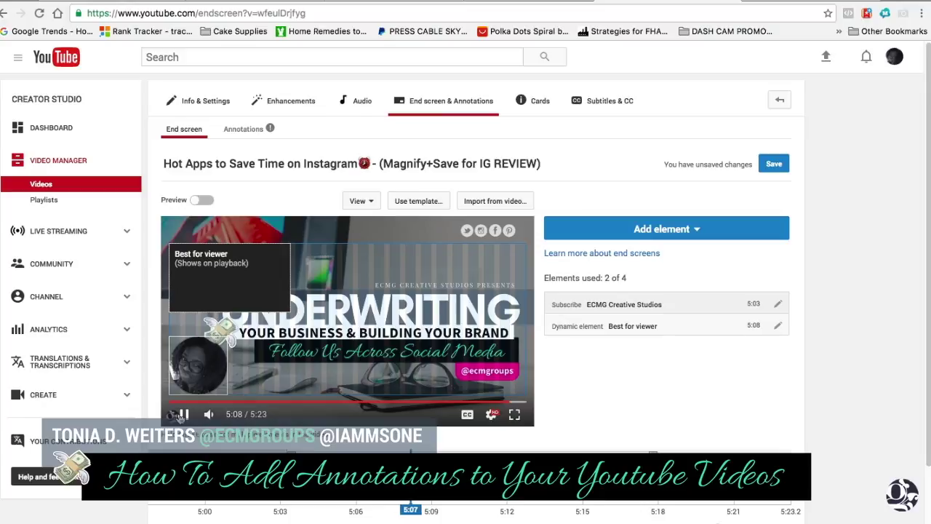
Turn on the end screen preview and open the suggested video 'Don't Pay For Ads Until You See This FIRST!'.
click(182, 413)
click(256, 276)
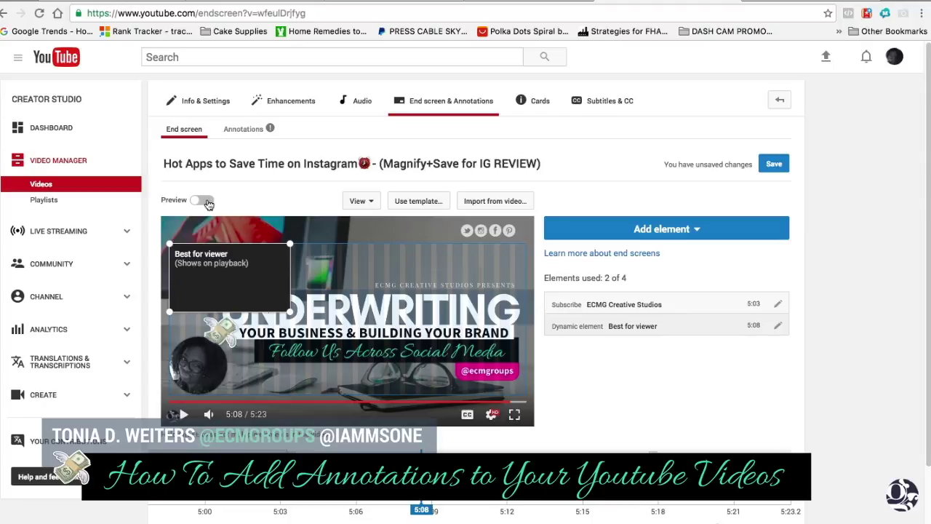
click(203, 200)
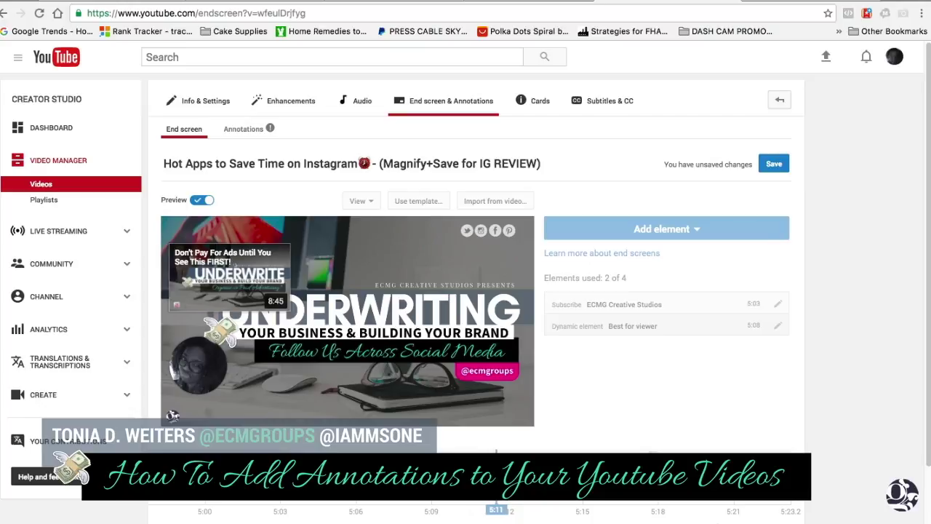
click(267, 293)
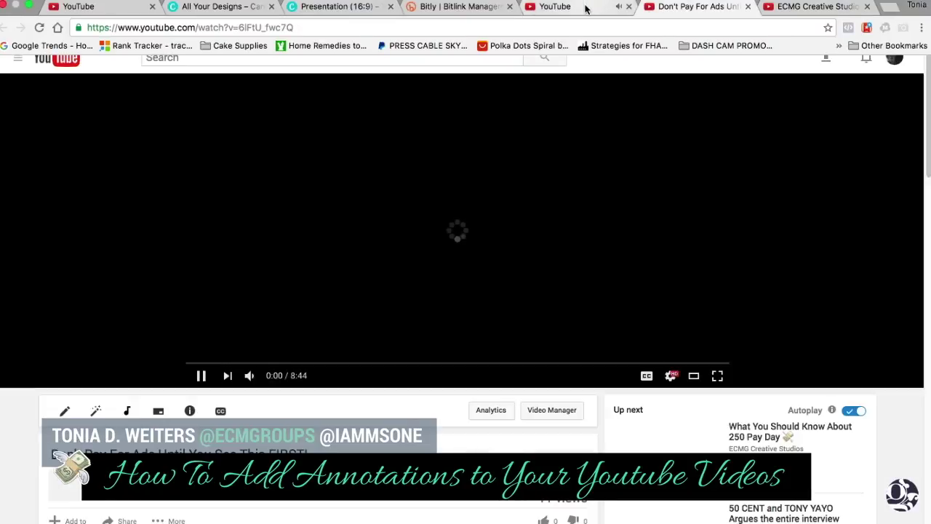
Return to the Creator Studio end screen editor and play the video's ending.
click(586, 8)
click(421, 287)
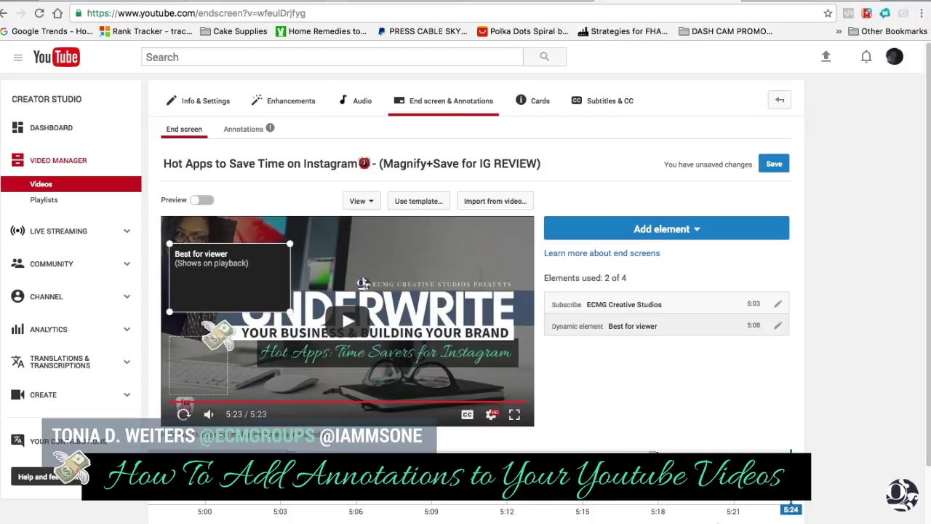
Preview the ending with the Subscribe and suggested video elements shown, pausing at 5:16.
click(656, 451)
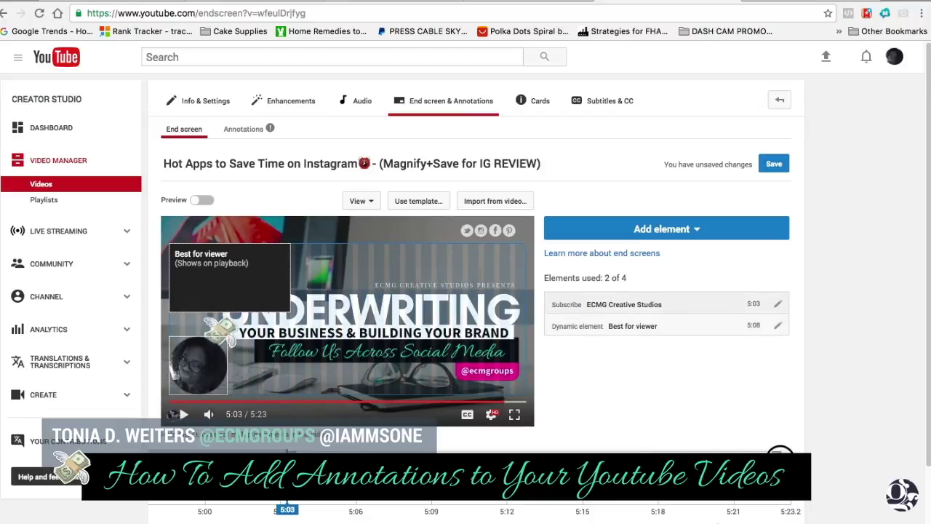
click(289, 451)
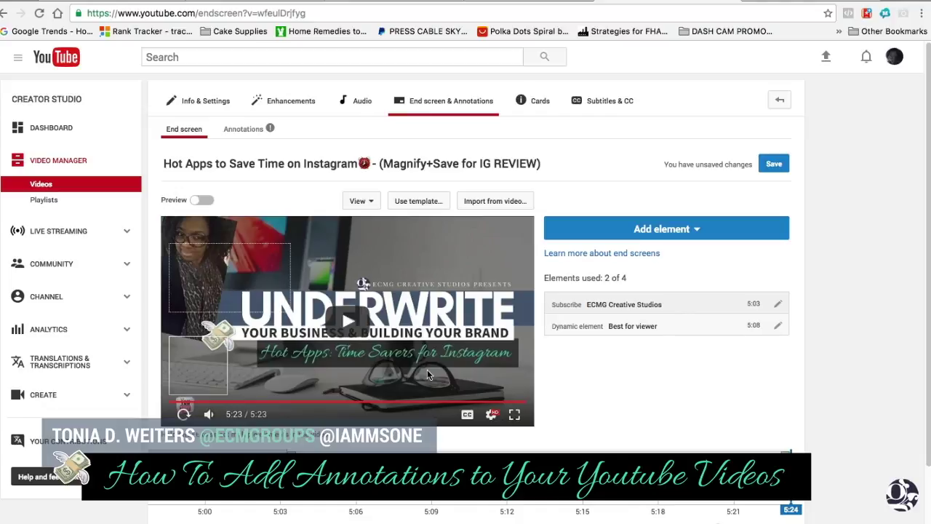
click(203, 201)
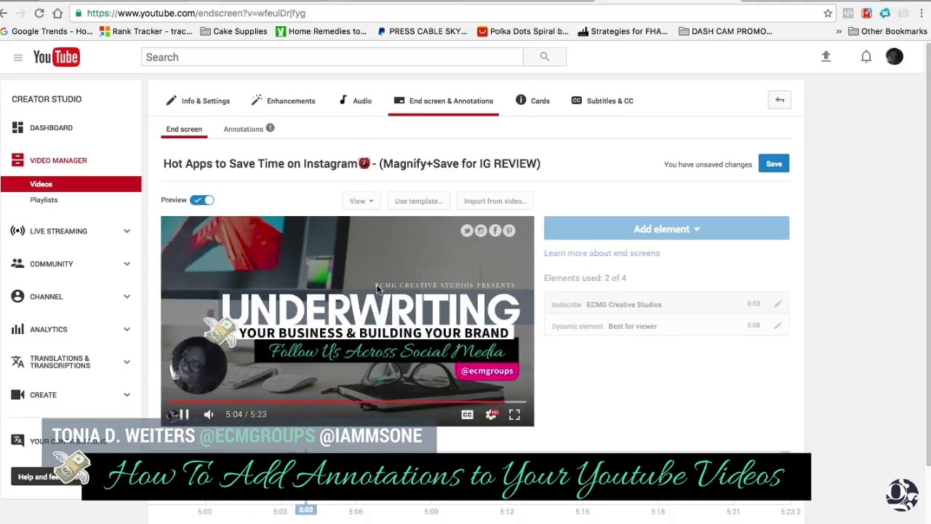
mouse_move(207, 382)
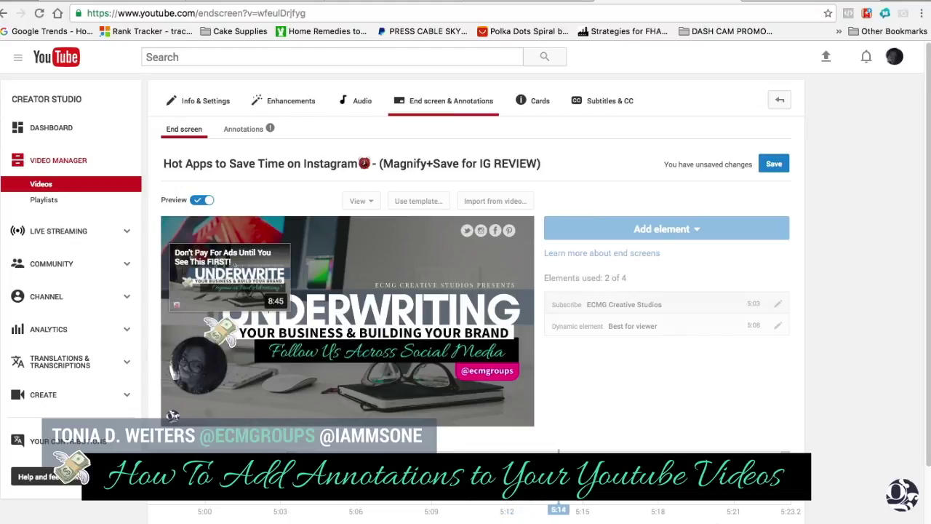
click(343, 259)
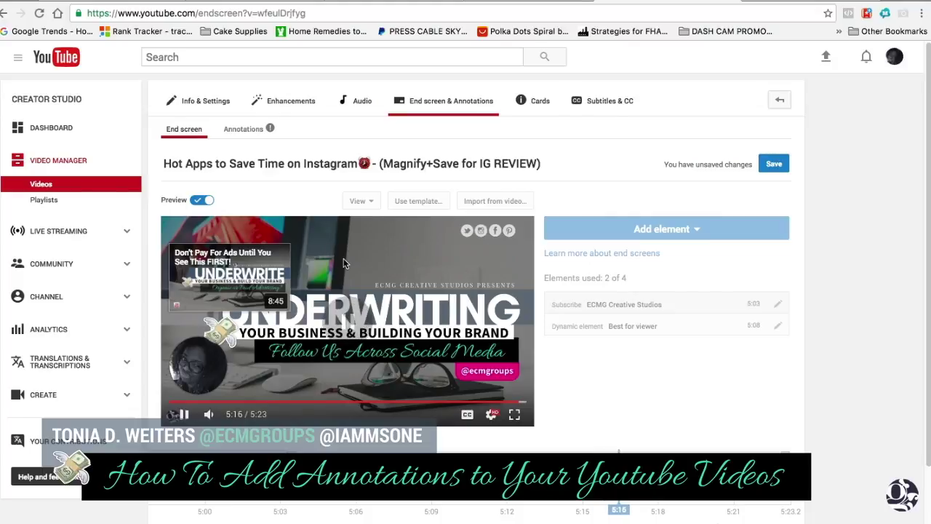
Save the end screen with Subscribe from 5:03 and Best for viewer from 5:08.
click(780, 167)
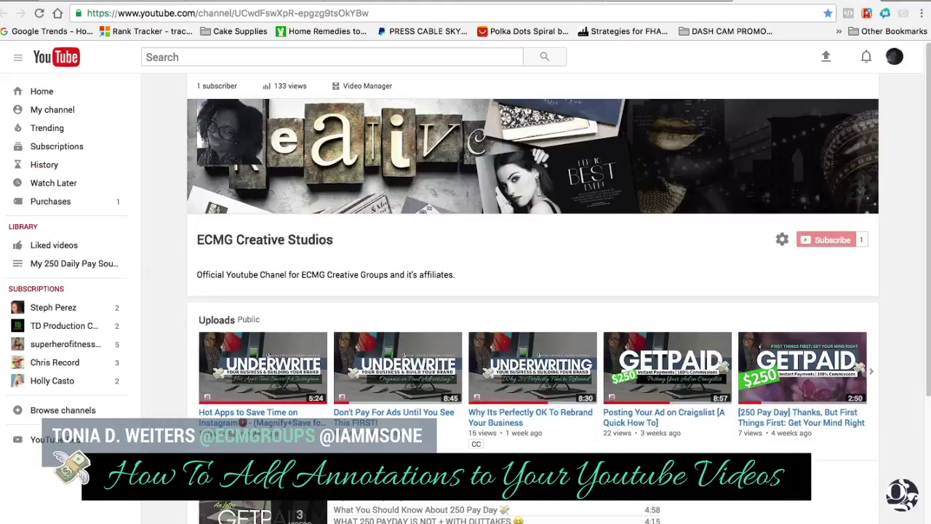
Open the Hot Apps to Save Time on Instagram watch page and replay its ending from 5:04.
click(269, 376)
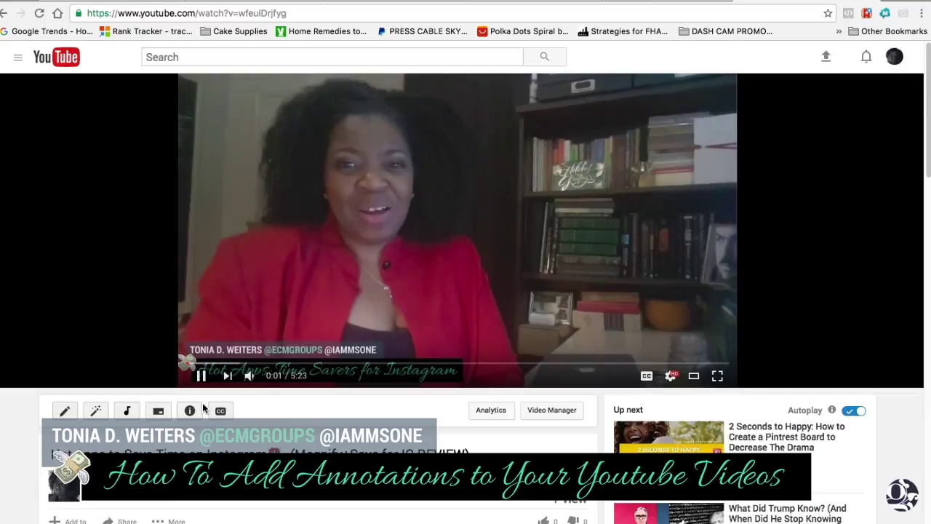
click(202, 375)
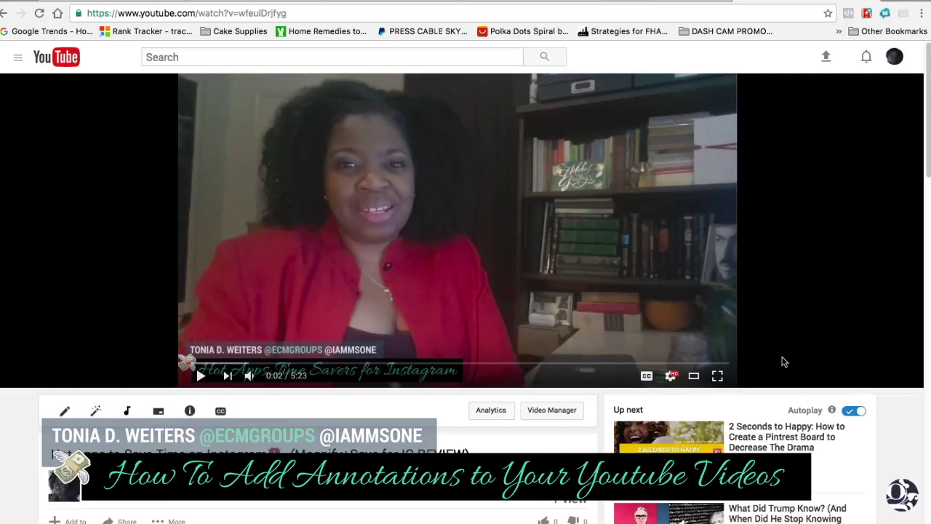
click(716, 363)
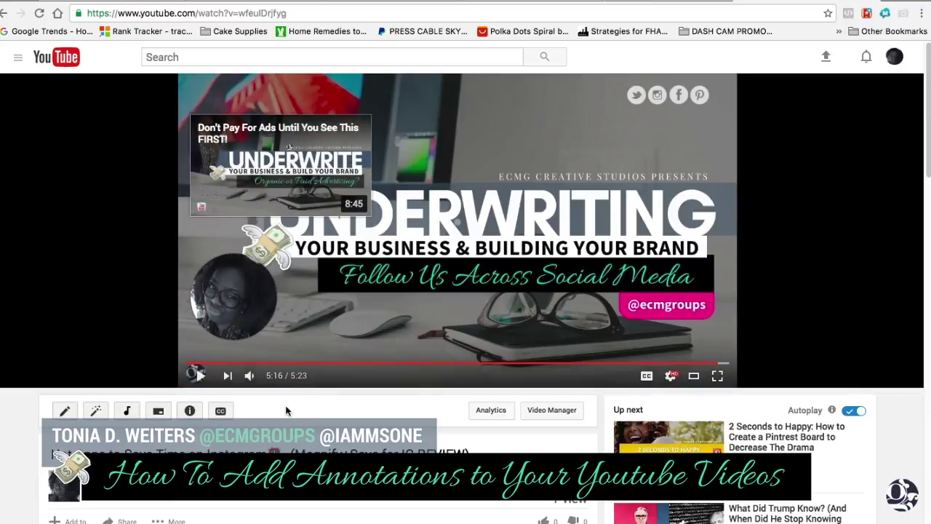
click(693, 376)
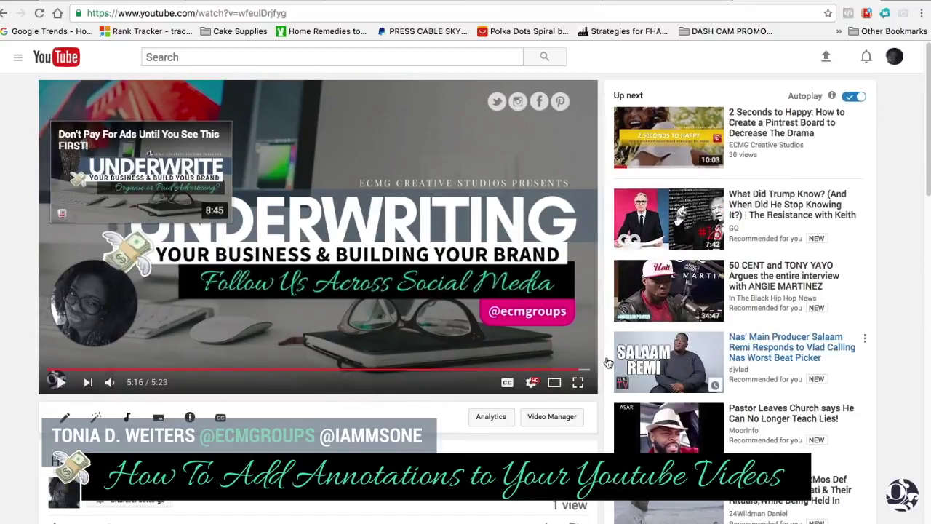
click(559, 370)
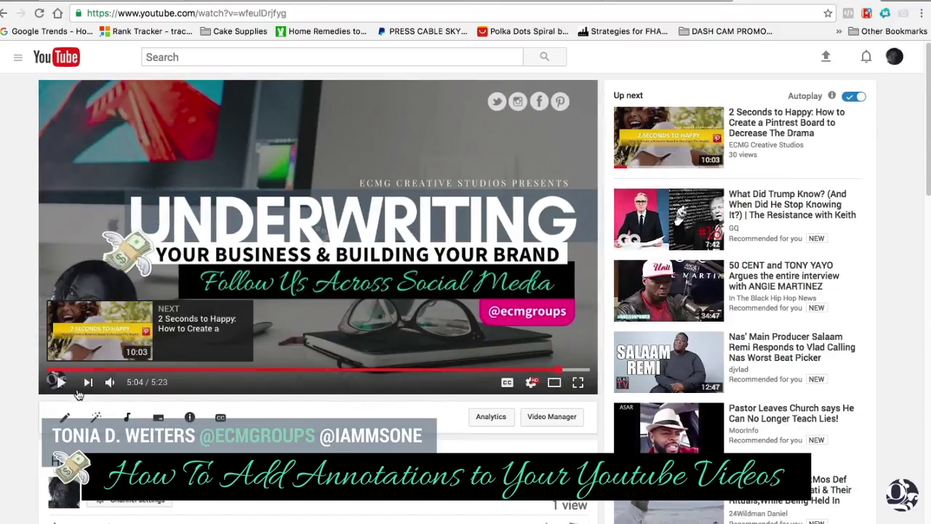